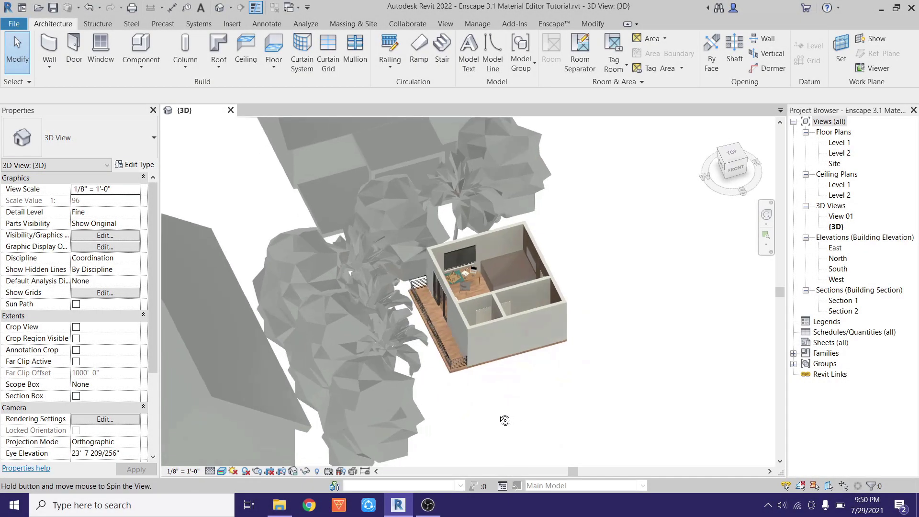
# Orbit and zoom the Revit house model to look down into the bedroom
pyautogui.keyDown('shift'); pyautogui.moveTo(533, 421); pyautogui.dragTo(538, 433, button='middle'); pyautogui.keyUp('shift')
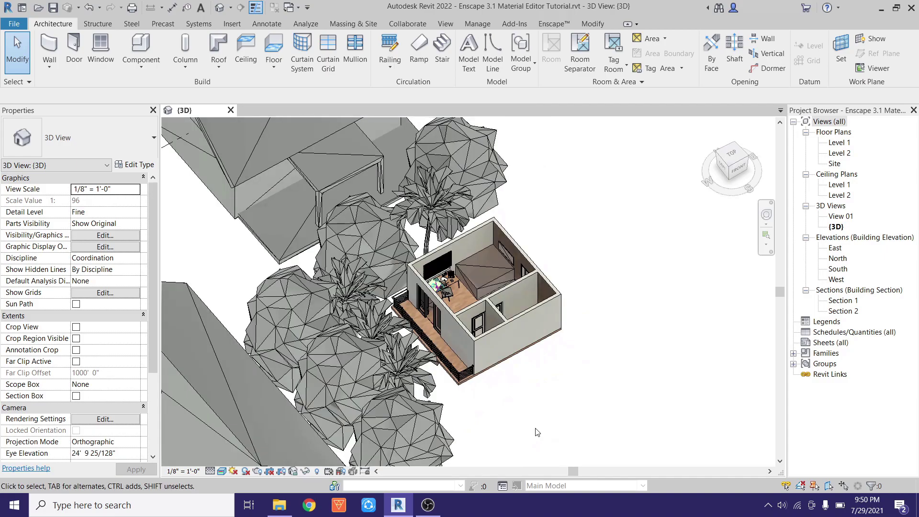
pyautogui.scroll(3, 494, 354)
pyautogui.keyDown('shift'); pyautogui.moveTo(495, 355); pyautogui.dragTo(437, 359, button='middle'); pyautogui.keyUp('shift')
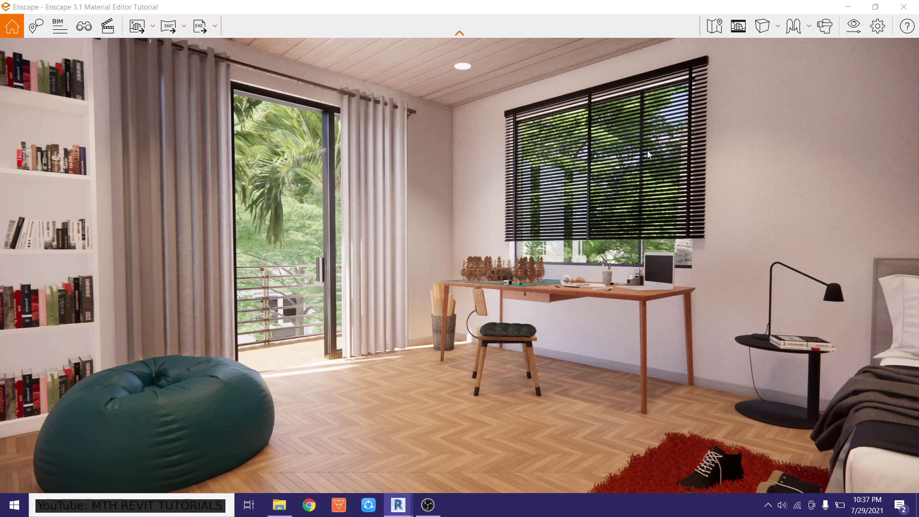
# In Visual Settings, collapse the Presets panel and widen the field of view from 90° to 95°
pyautogui.click(848, 29)
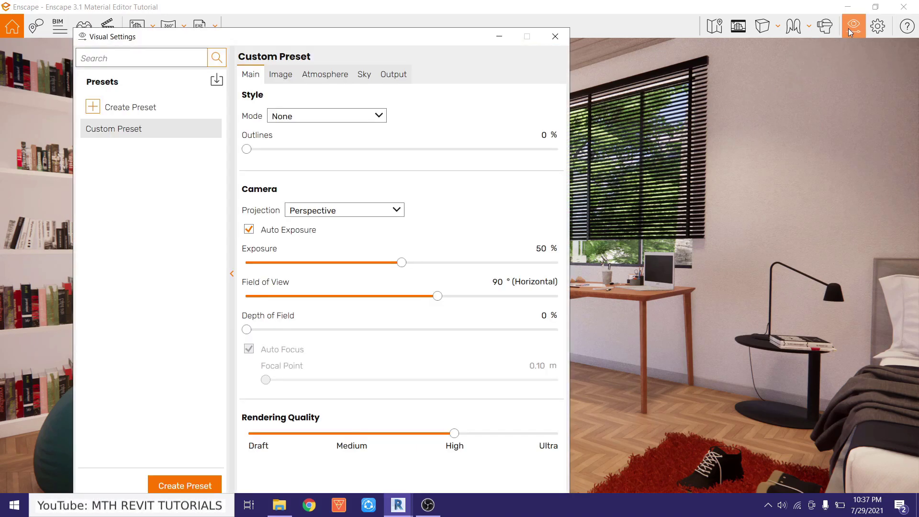
pyautogui.moveTo(445, 43); pyautogui.dragTo(397, 27)
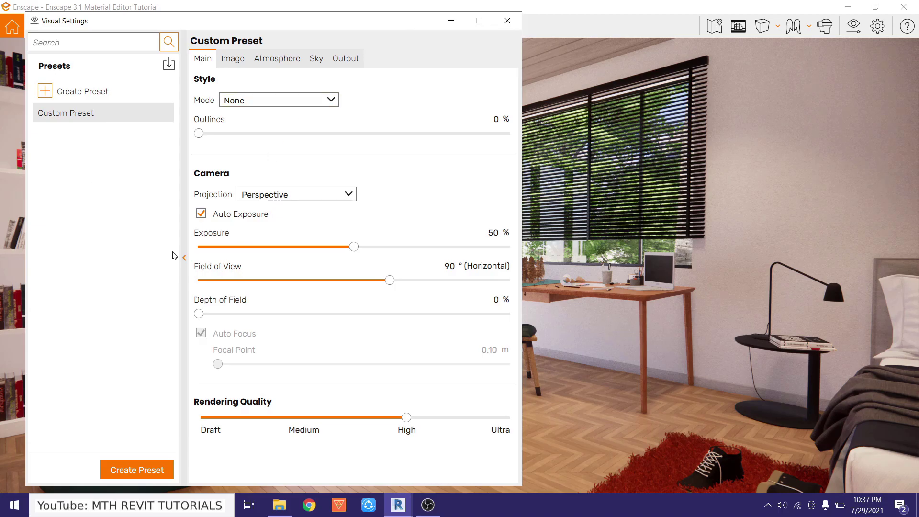
pyautogui.click(183, 257)
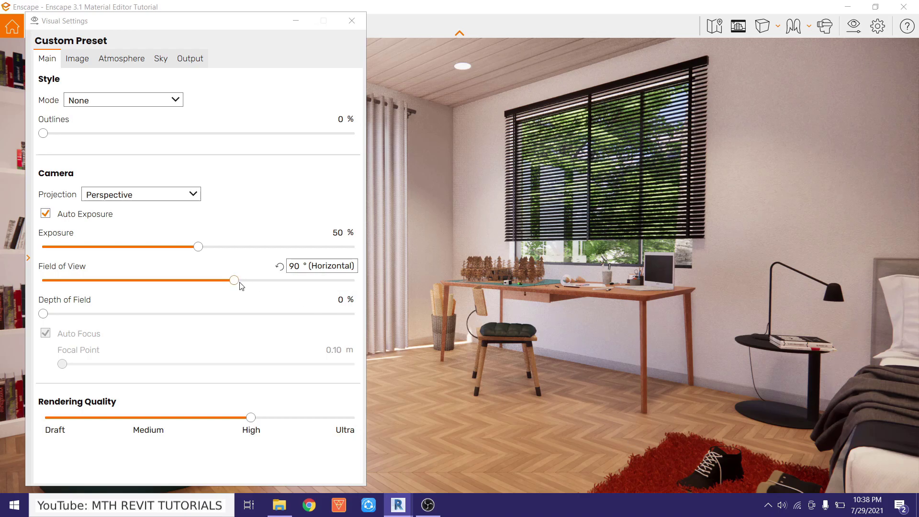
pyautogui.moveTo(236, 286)
pyautogui.mouseDown()
pyautogui.moveTo(255, 286)
pyautogui.moveTo(249, 291)
pyautogui.mouseUp()
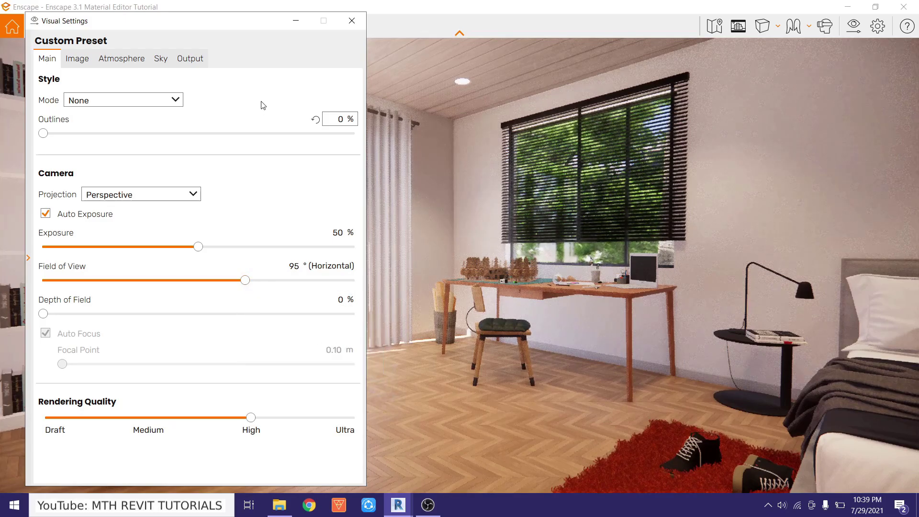
# Check the full render, then bring Visual Settings back on the Sky page
pyautogui.click(352, 21)
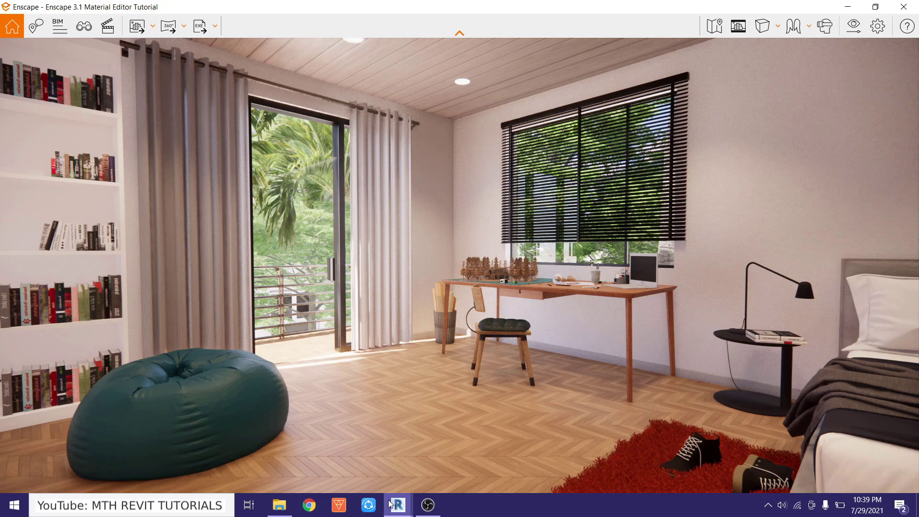
pyautogui.moveTo(390, 504)
pyautogui.click(527, 450)
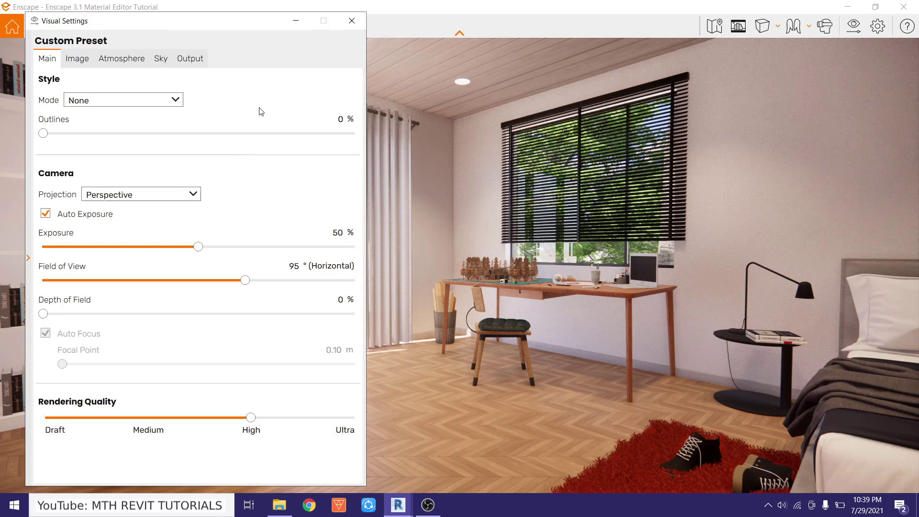
pyautogui.click(163, 62)
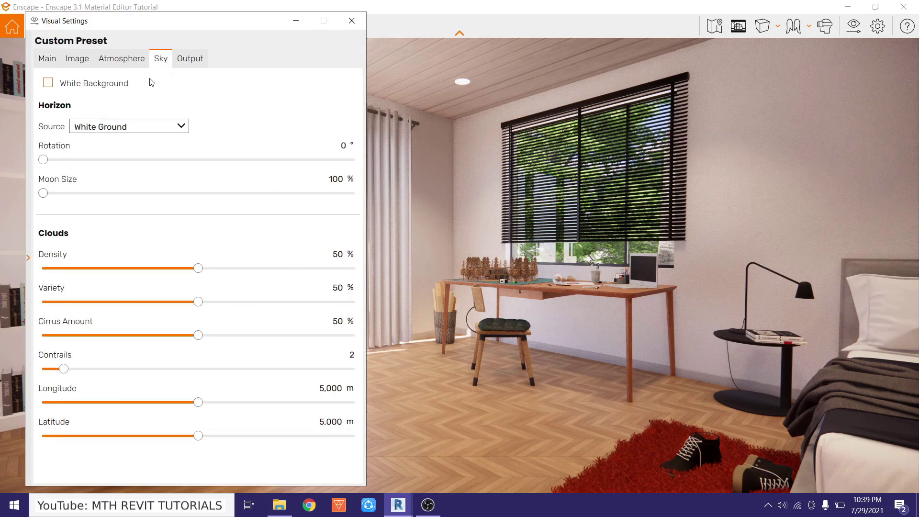
# Set the horizon source to Skybox, loading PureLIGHT_HDRi_003_Sunset_Clouds.hdr
pyautogui.click(123, 127)
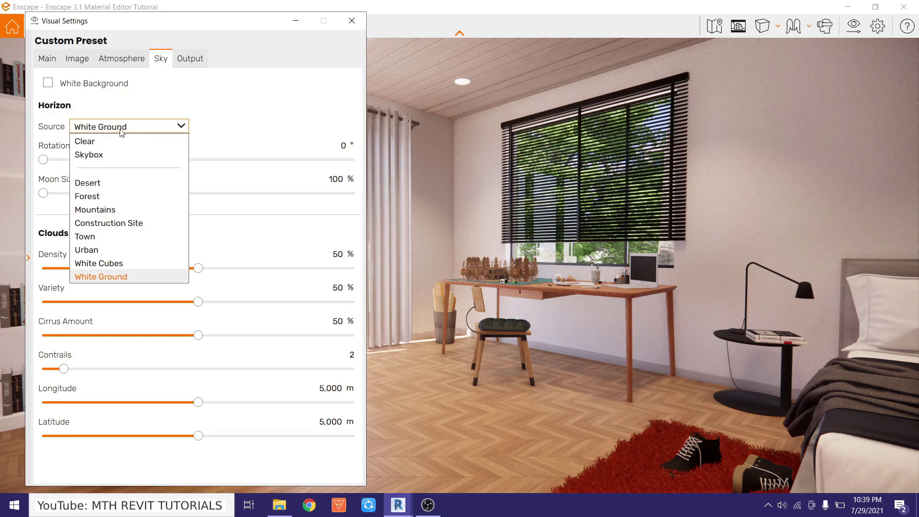
pyautogui.click(95, 160)
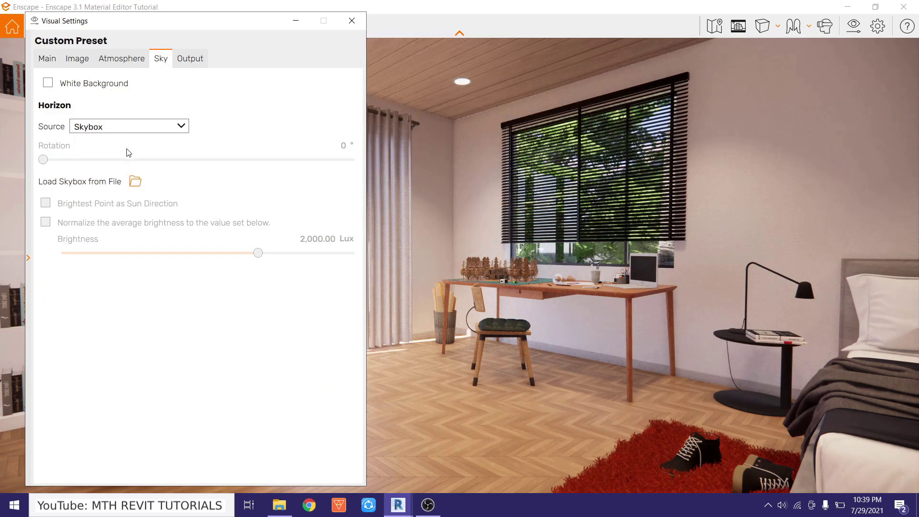
pyautogui.click(136, 182)
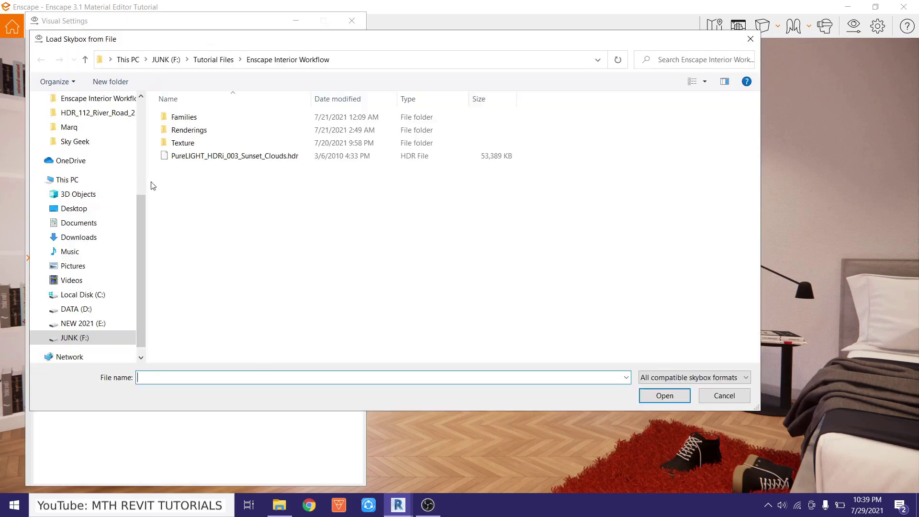
pyautogui.click(214, 160)
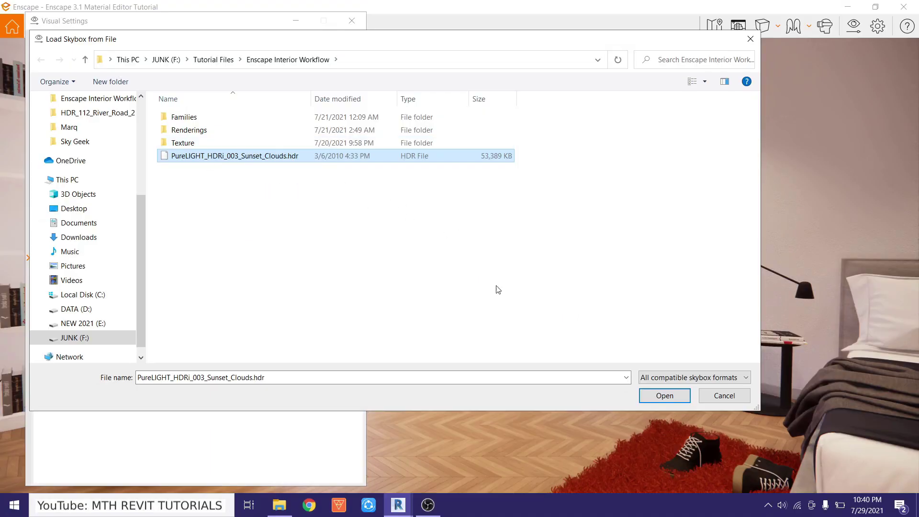
pyautogui.click(662, 398)
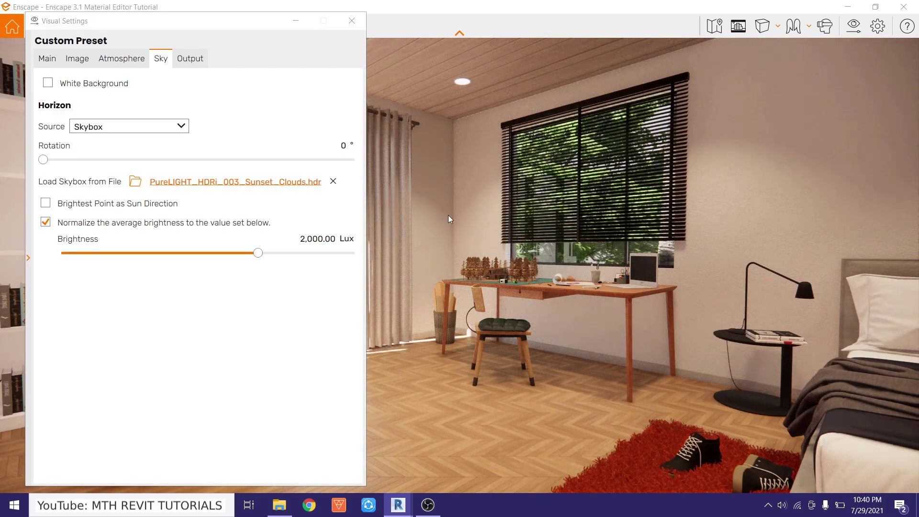
# Minimize and restore Visual Settings to check the sunset skybox in the render
pyautogui.click(296, 21)
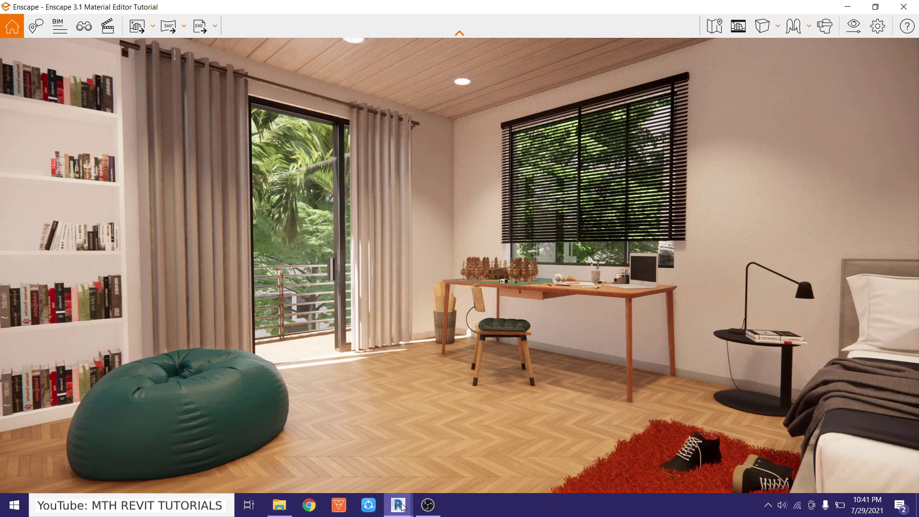
pyautogui.moveTo(400, 505)
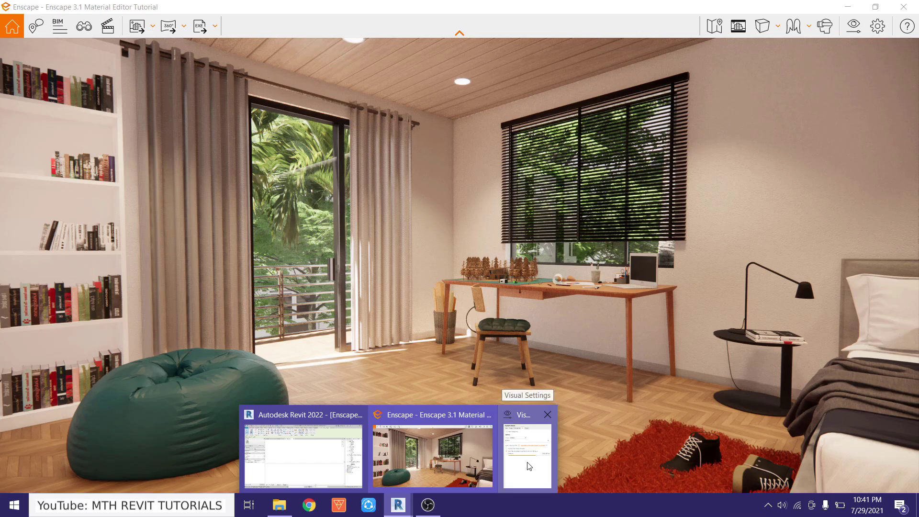
pyautogui.click(522, 431)
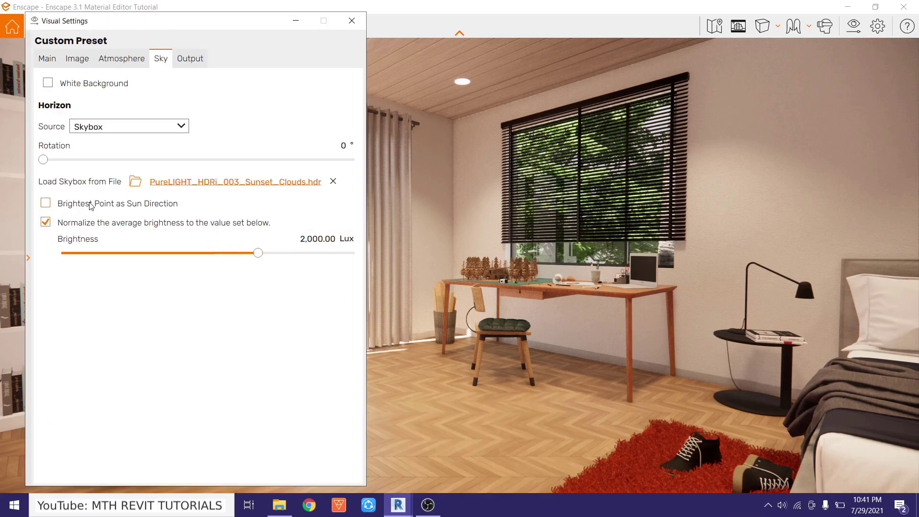
# Enable Brightest Point as Sun Direction and review the resulting lighting
pyautogui.moveTo(138, 213)
pyautogui.moveTo(91, 209)
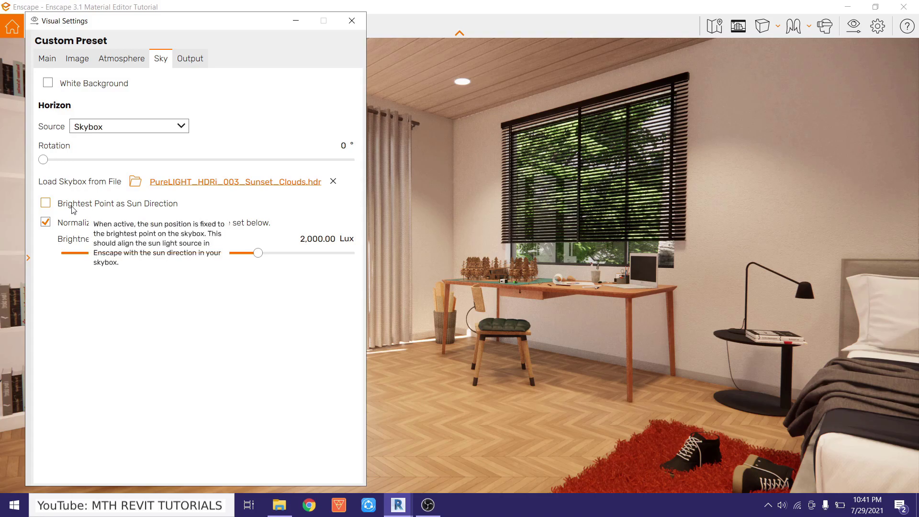
pyautogui.click(47, 205)
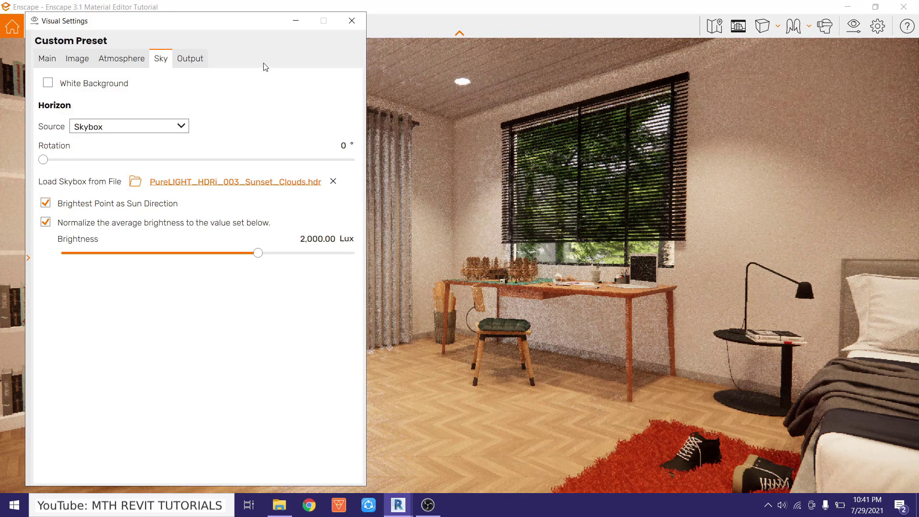
pyautogui.click(295, 23)
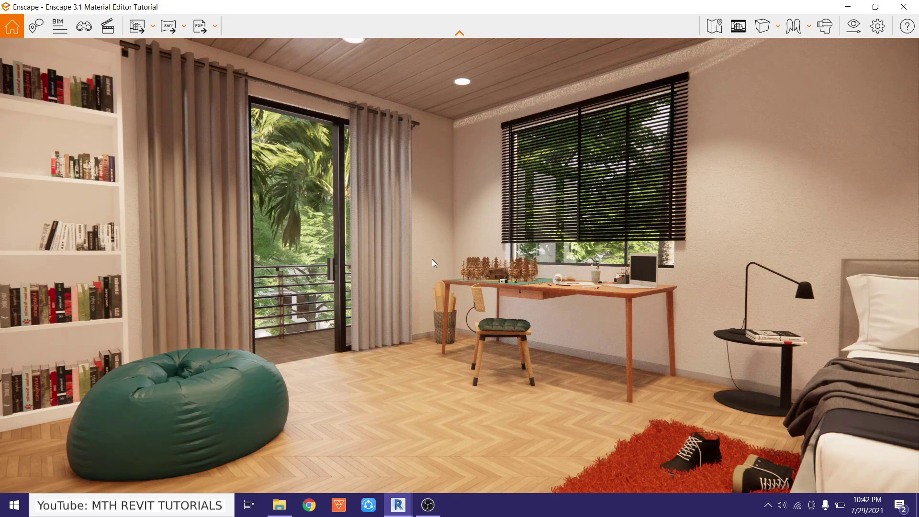
pyautogui.moveTo(398, 505)
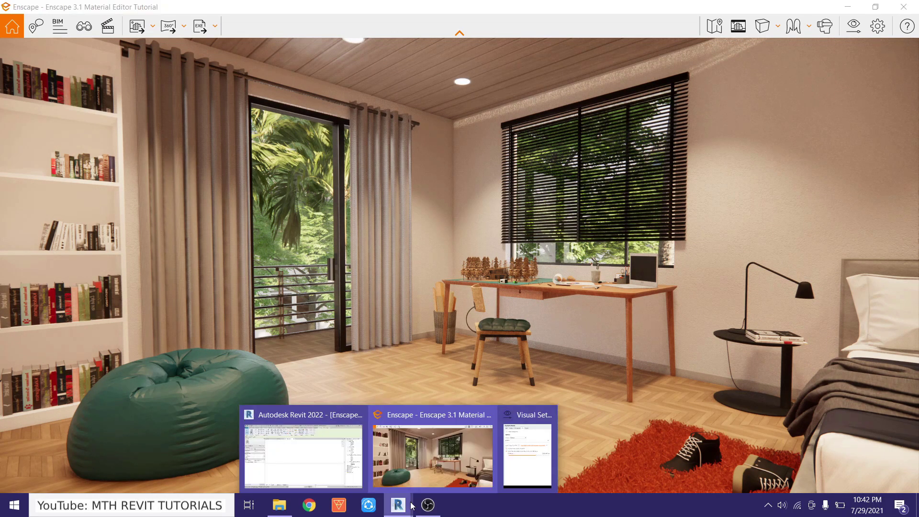
pyautogui.click(529, 445)
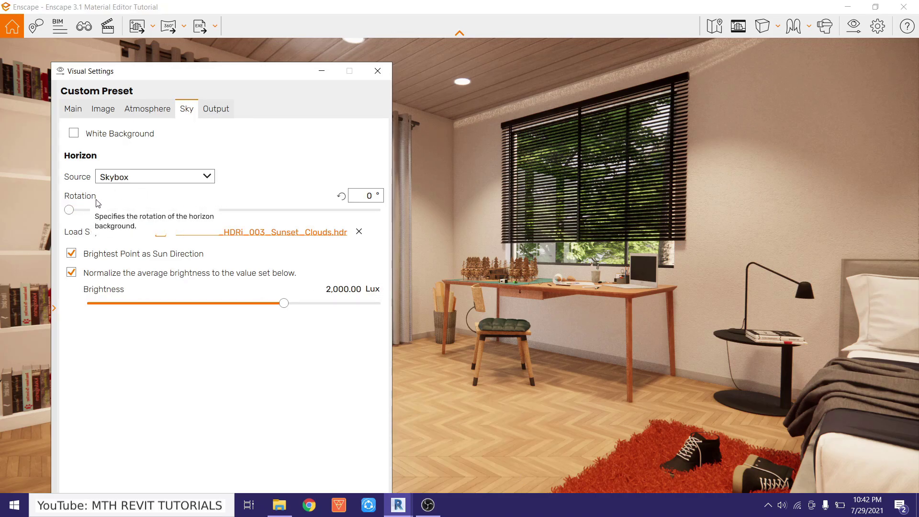
# Rotate the sunset skybox to 328° to shift the sunlight falling into the bedroom
pyautogui.moveTo(69, 214); pyautogui.dragTo(123, 234)
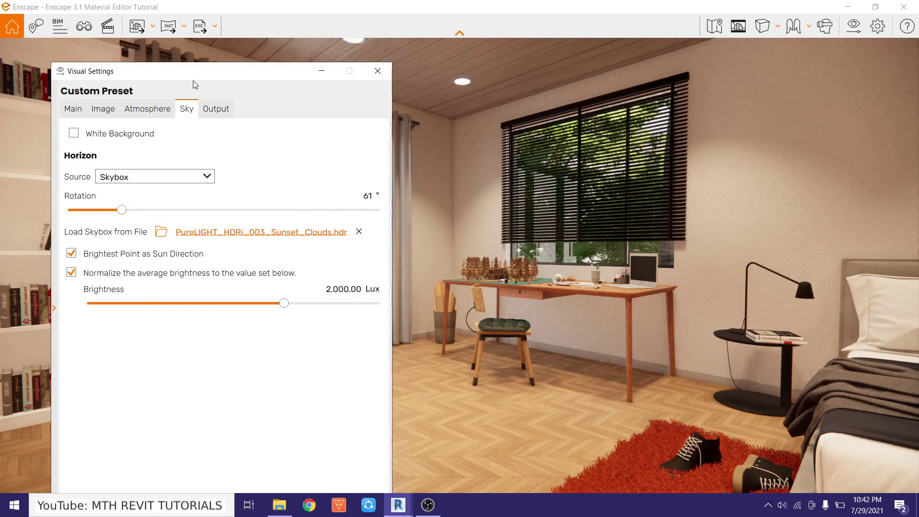
pyautogui.moveTo(152, 71); pyautogui.dragTo(113, 64)
pyautogui.moveTo(84, 204); pyautogui.dragTo(134, 212)
pyautogui.moveTo(210, 86); pyautogui.dragTo(249, 77)
pyautogui.moveTo(172, 216); pyautogui.dragTo(357, 230)
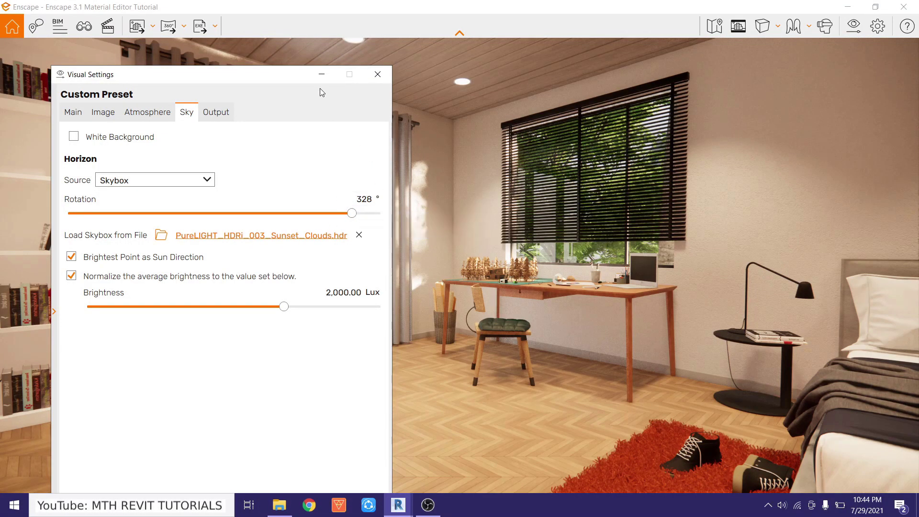
pyautogui.click(321, 75)
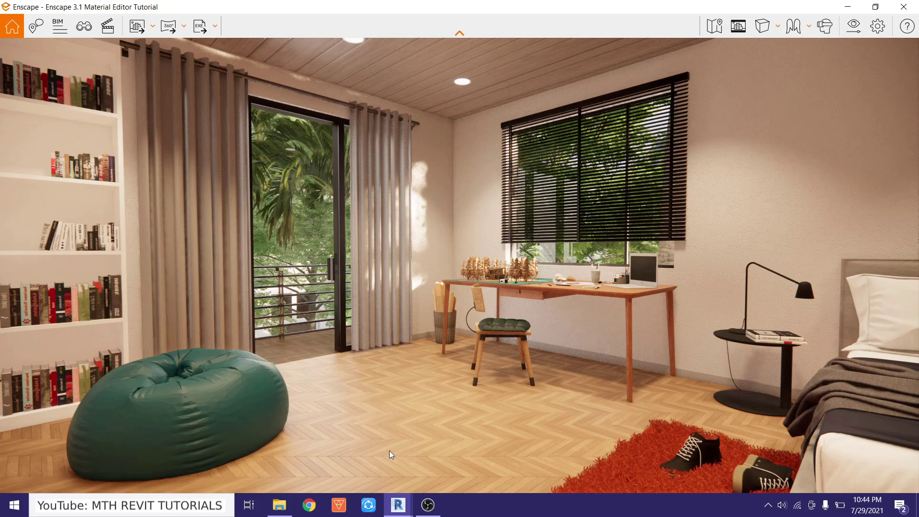
# Raise the skybox brightness normalization to 4,784.71 Lux and check the brighter room
pyautogui.moveTo(399, 504)
pyautogui.click(533, 463)
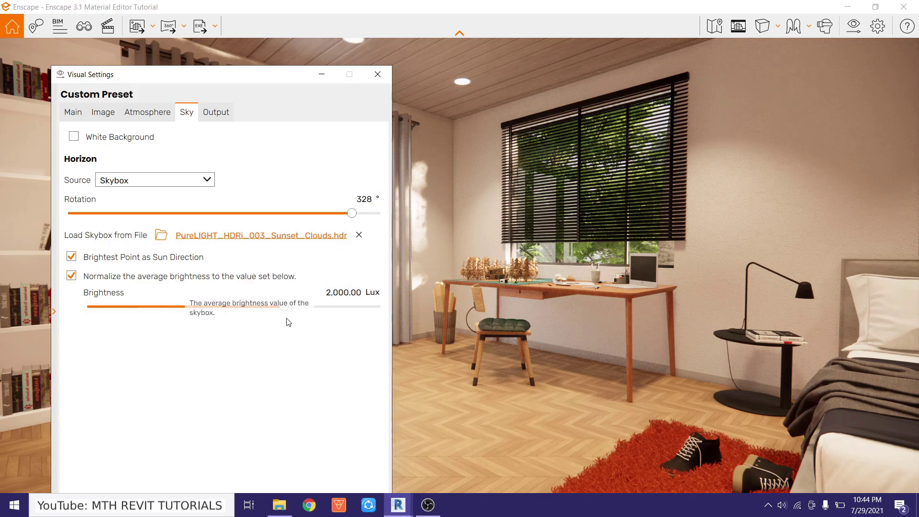
pyautogui.moveTo(285, 308); pyautogui.dragTo(302, 332)
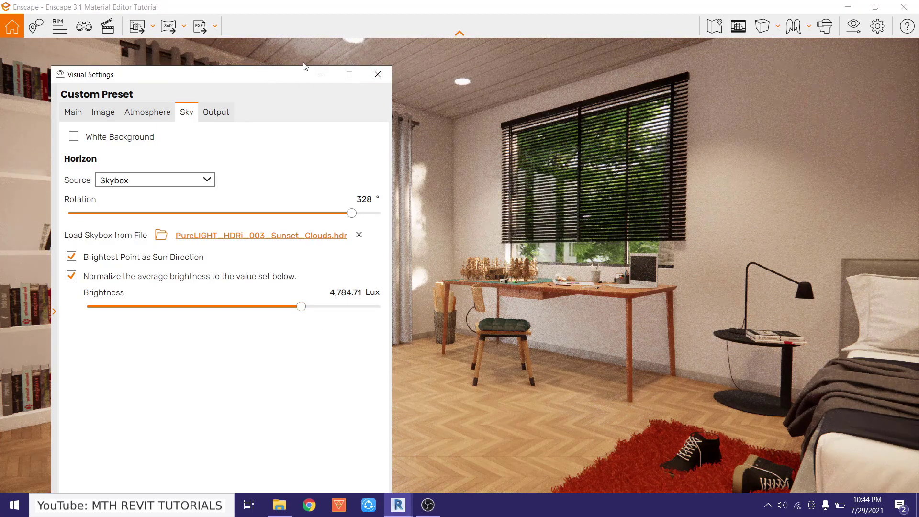
pyautogui.click(322, 74)
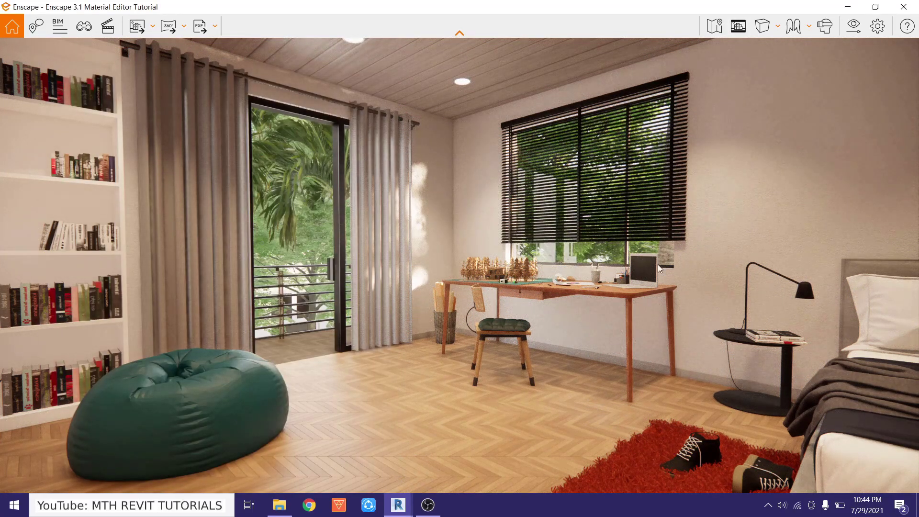
pyautogui.moveTo(398, 505)
pyautogui.click(524, 469)
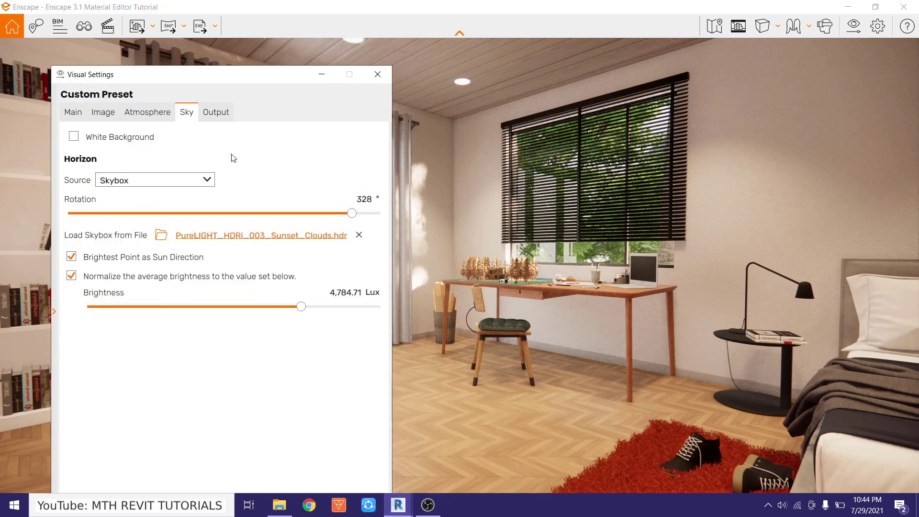
# On the Main tab, raise the camera exposure from 50% to 63%
pyautogui.click(74, 113)
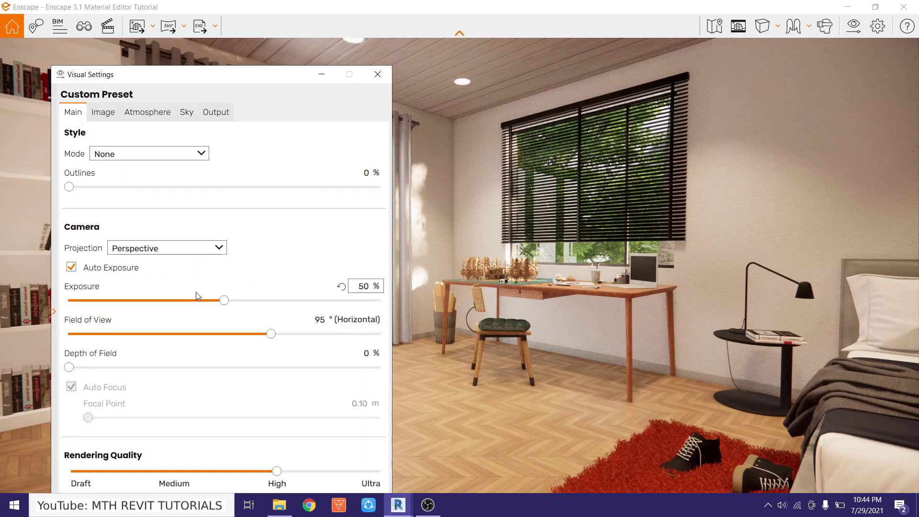
pyautogui.moveTo(227, 306); pyautogui.dragTo(266, 327)
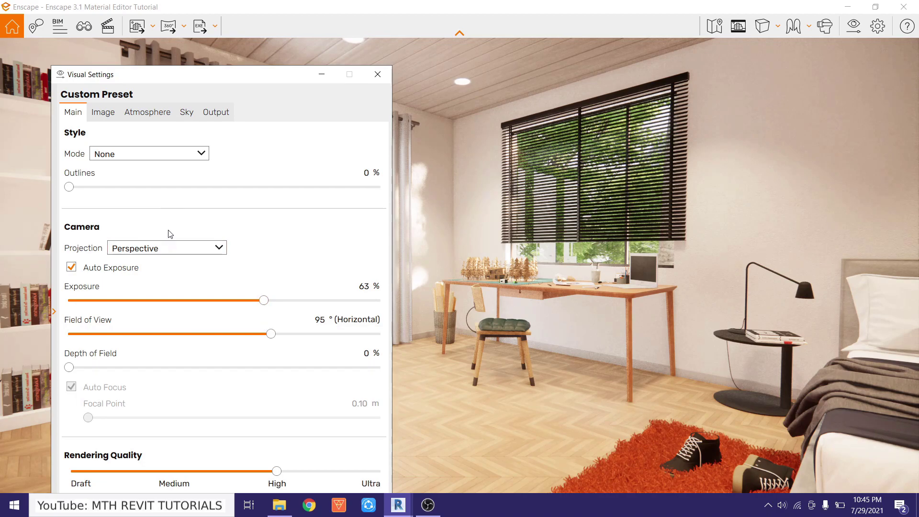
# On the Image tab, set Highlights to -51% and Shadows to 13%
pyautogui.click(104, 113)
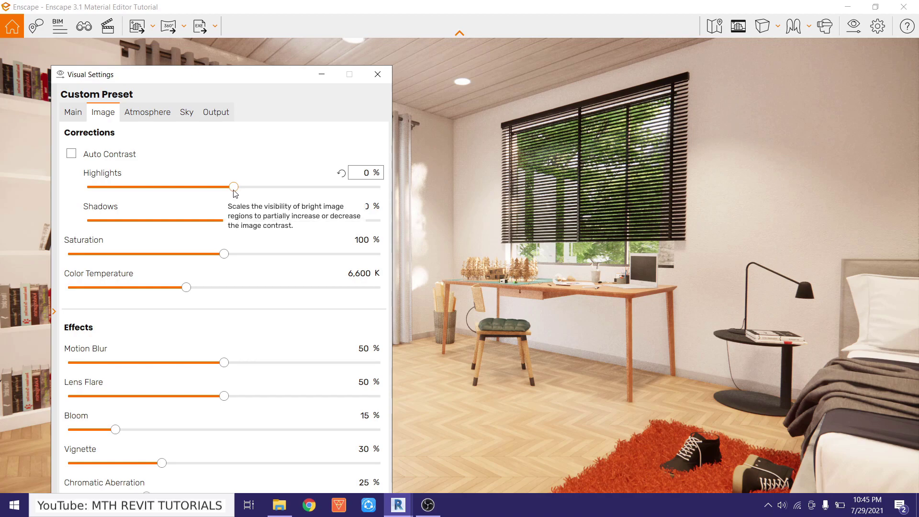
pyautogui.moveTo(234, 191); pyautogui.dragTo(161, 209)
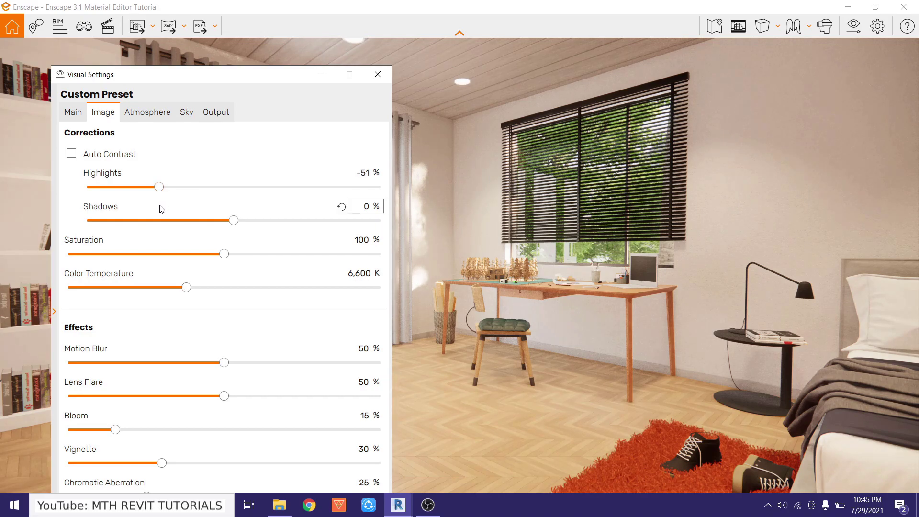
pyautogui.moveTo(234, 223); pyautogui.dragTo(254, 232)
# Set the colour temperature to 8,704 K
pyautogui.click(321, 75)
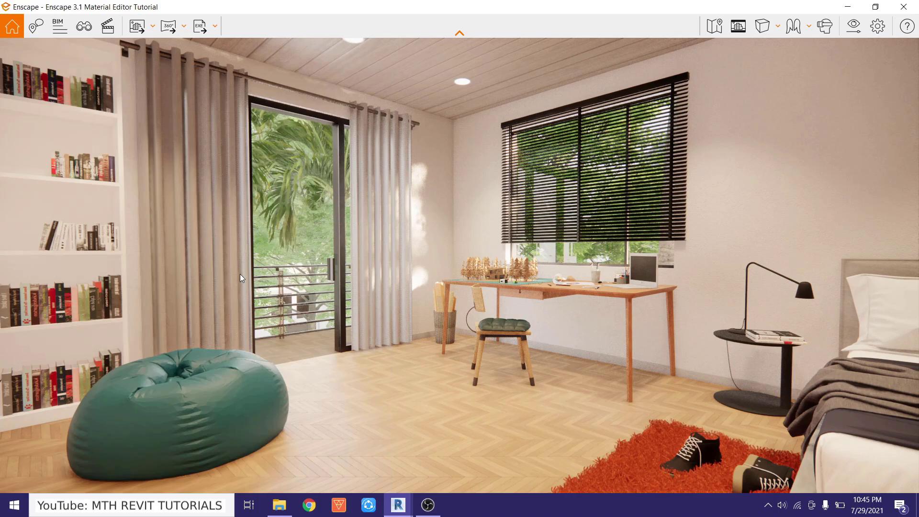
pyautogui.moveTo(398, 505)
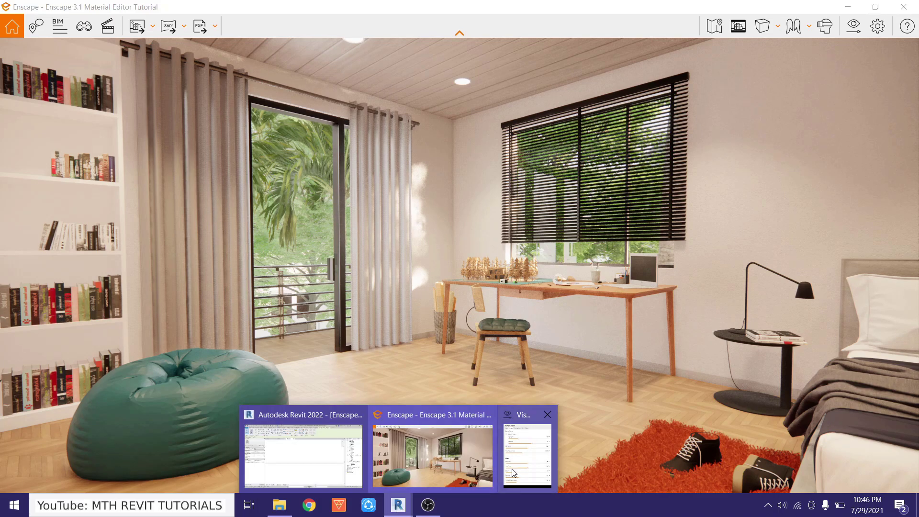
pyautogui.click(512, 471)
pyautogui.moveTo(204, 294); pyautogui.dragTo(252, 328)
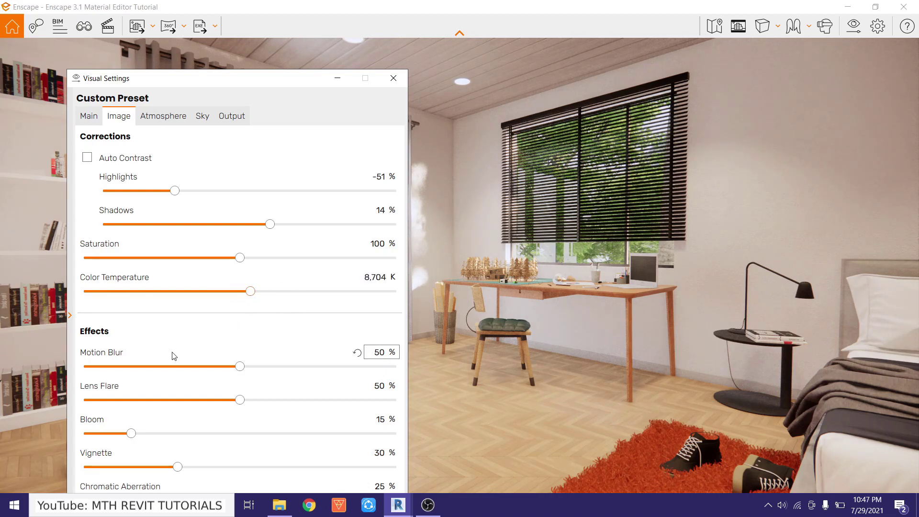
# Turn Motion Blur, Lens Flare, Bloom, Vignette and Chromatic Aberration down to 0%
pyautogui.moveTo(148, 78); pyautogui.dragTo(151, 54)
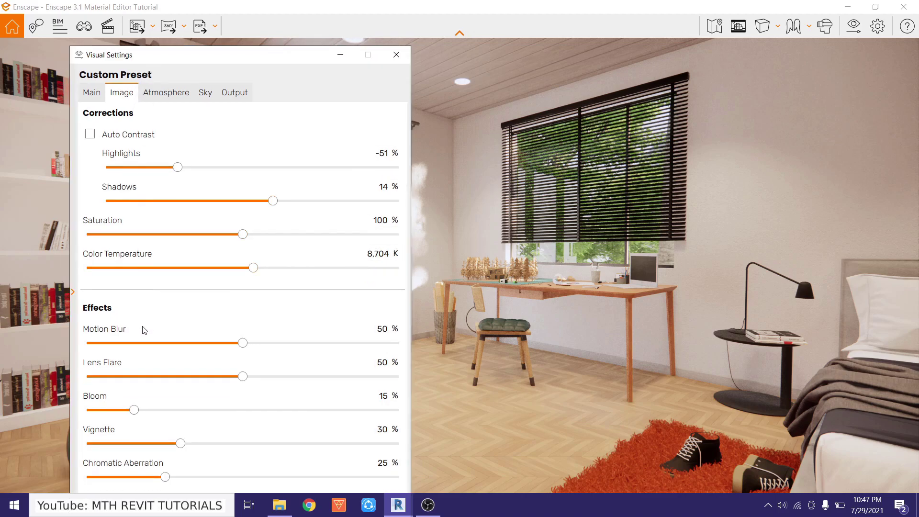
pyautogui.moveTo(243, 343); pyautogui.dragTo(86, 345)
pyautogui.moveTo(242, 376); pyautogui.dragTo(76, 393)
pyautogui.moveTo(134, 410); pyautogui.dragTo(87, 411)
pyautogui.moveTo(181, 443); pyautogui.dragTo(91, 440)
pyautogui.moveTo(171, 482); pyautogui.dragTo(89, 485)
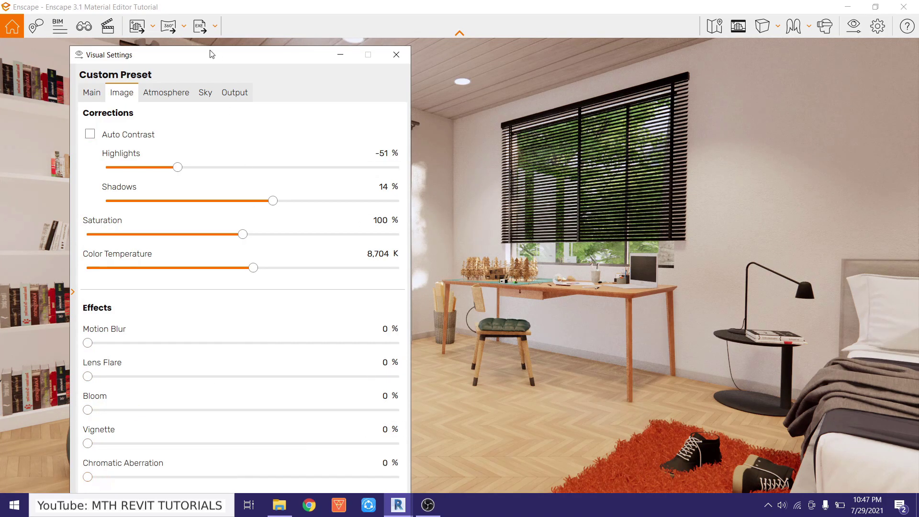
pyautogui.moveTo(213, 54); pyautogui.dragTo(208, 33)
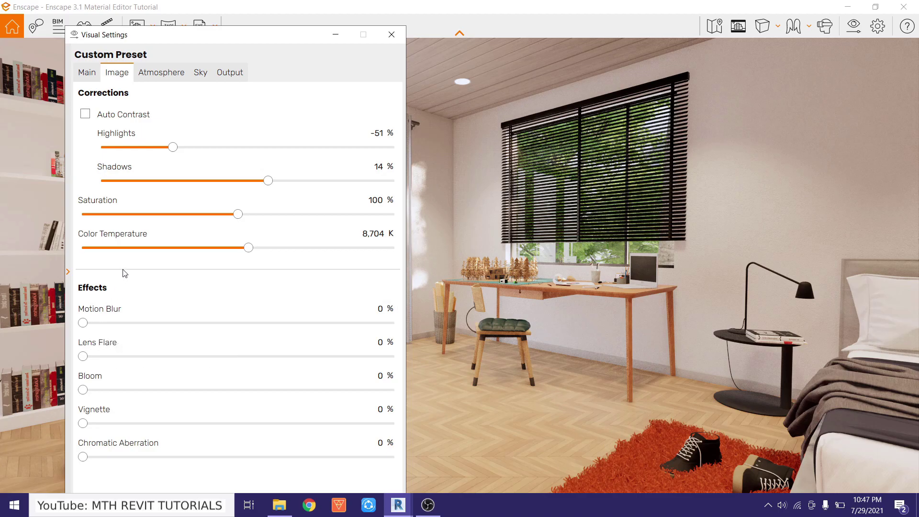
# On the Atmosphere tab, dim Sun Brightness to 69% and settle Shadow Sharpness at 70%
pyautogui.click(161, 74)
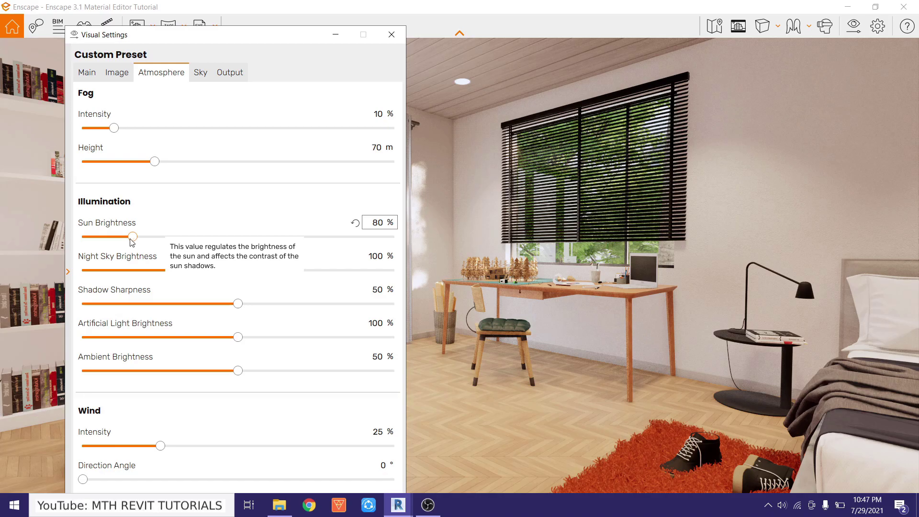
pyautogui.moveTo(134, 240); pyautogui.dragTo(128, 245)
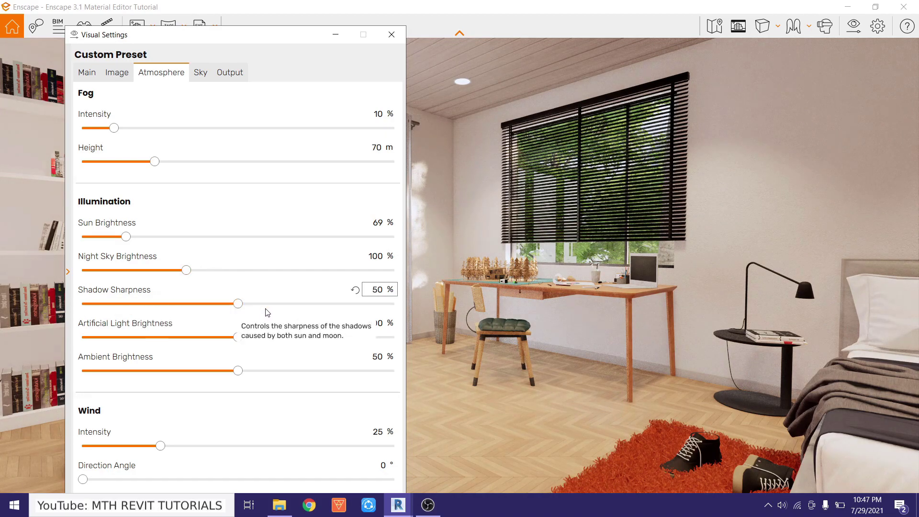
pyautogui.moveTo(282, 35); pyautogui.dragTo(265, 35)
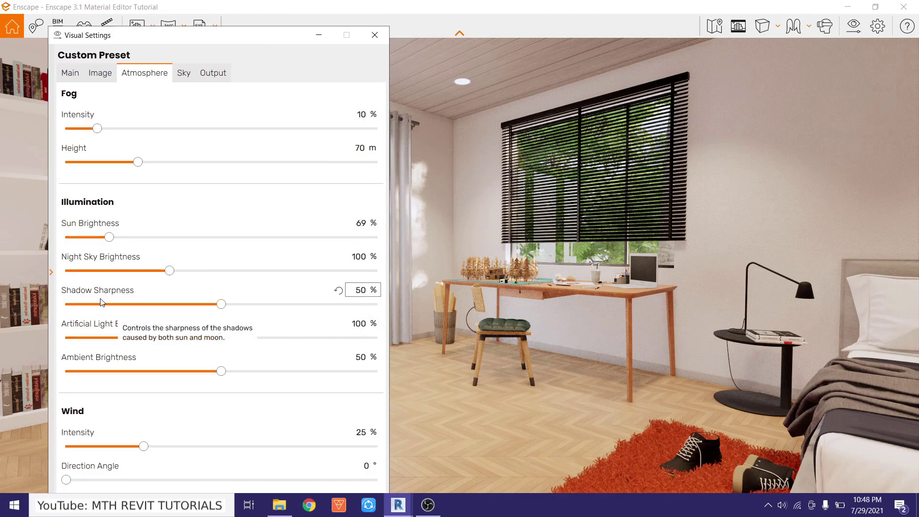
pyautogui.moveTo(226, 309); pyautogui.dragTo(430, 293)
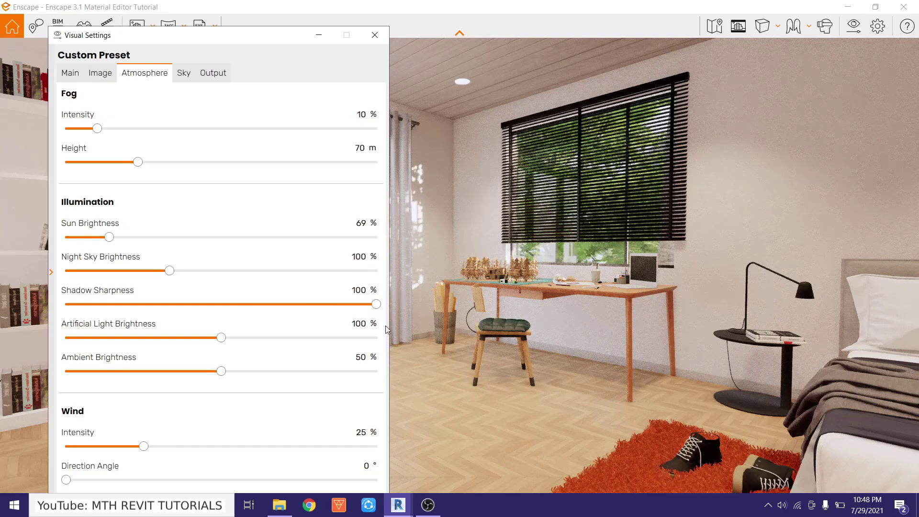
pyautogui.moveTo(376, 304); pyautogui.dragTo(283, 321)
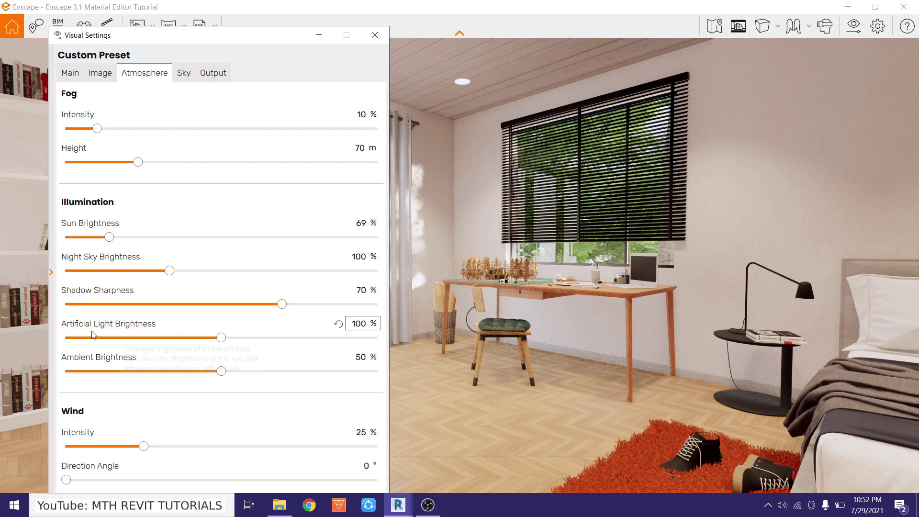
# Raise artificial light brightness to 132% and Ambient Brightness from 50% to 100%
pyautogui.moveTo(100, 330)
pyautogui.moveTo(225, 343); pyautogui.dragTo(272, 345)
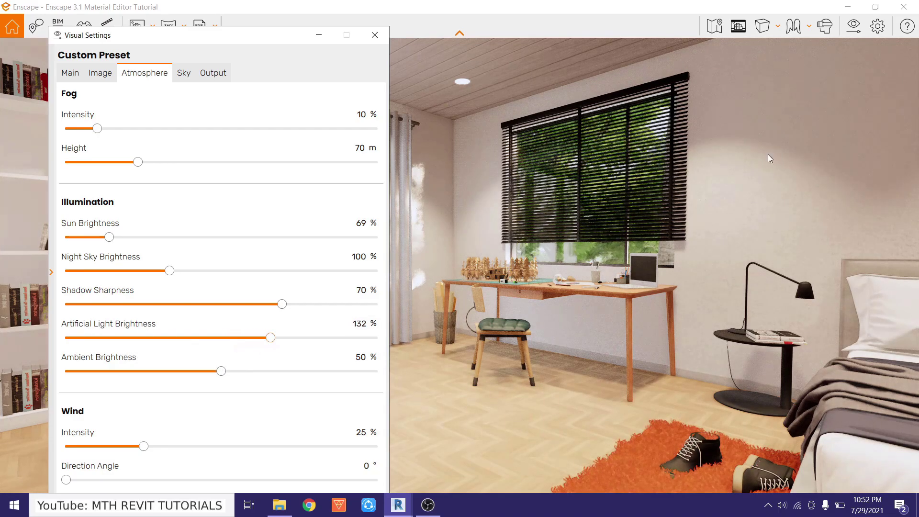
pyautogui.scroll(-2, 294, 304)
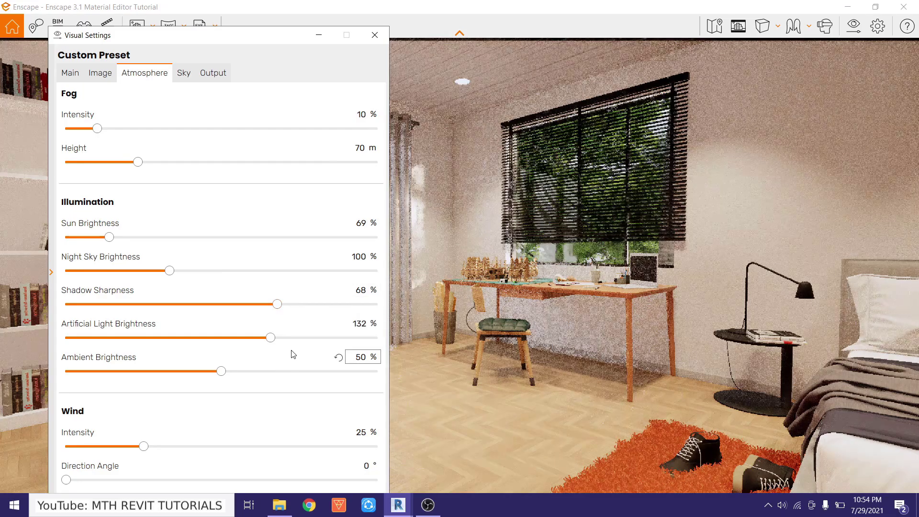
pyautogui.moveTo(221, 371); pyautogui.dragTo(401, 405)
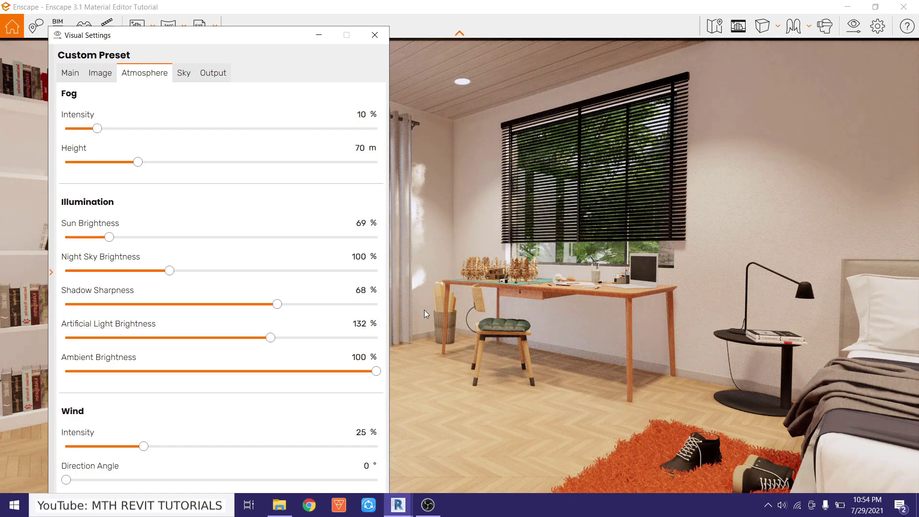
pyautogui.moveTo(220, 360)
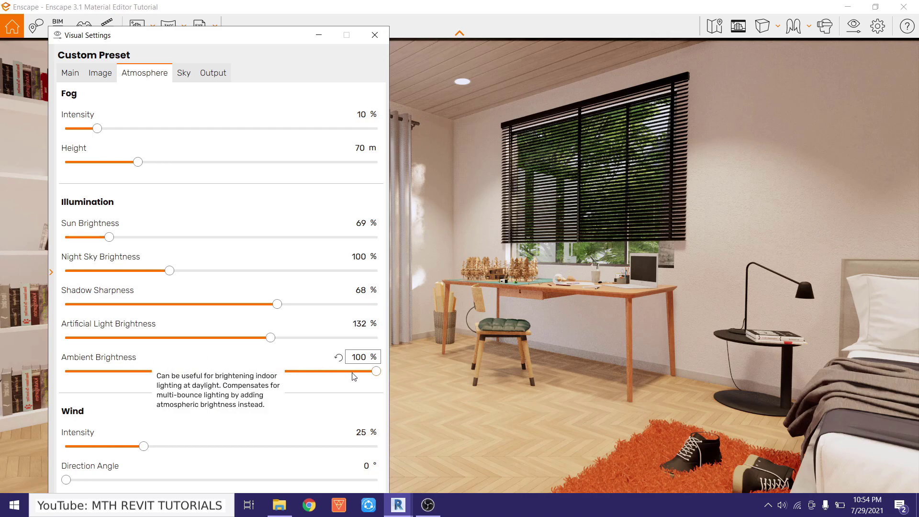
pyautogui.moveTo(292, 317)
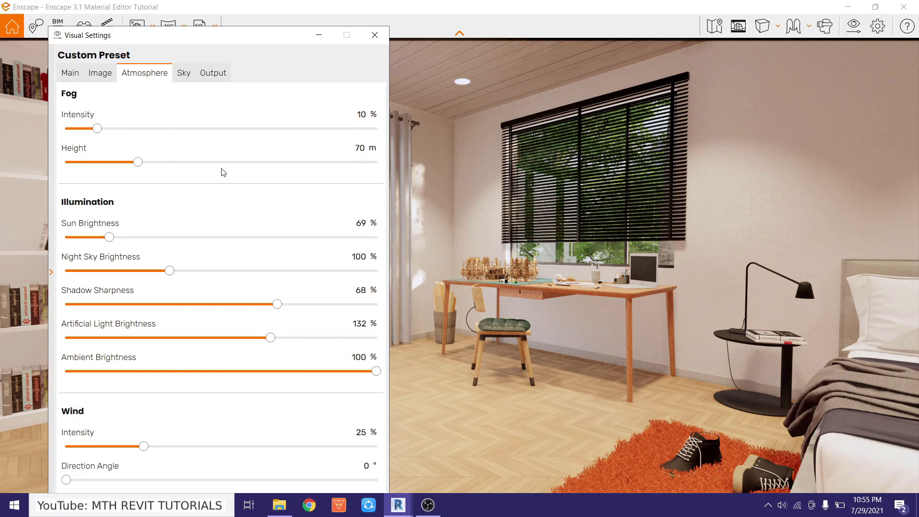
# Set rendering quality to Ultra and output to Ultra HD 3840 × 2160 JPEG images
pyautogui.click(71, 73)
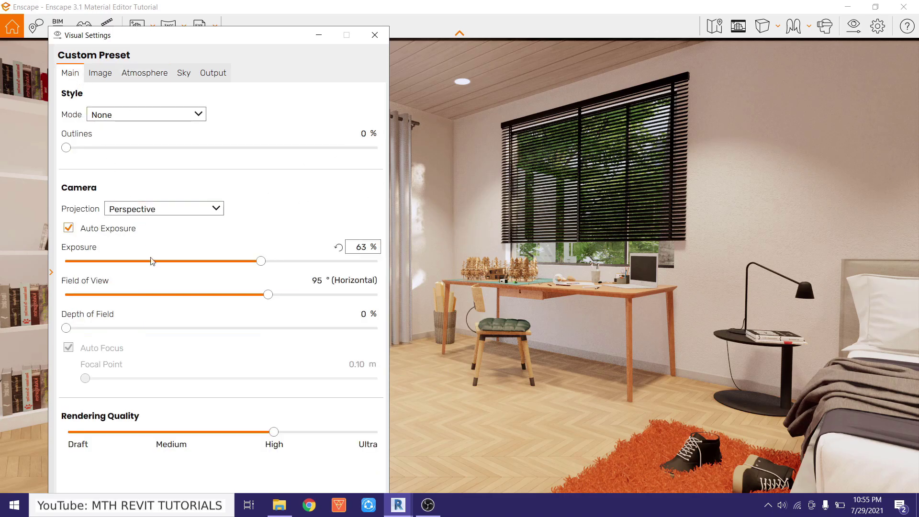
pyautogui.moveTo(275, 432); pyautogui.dragTo(401, 449)
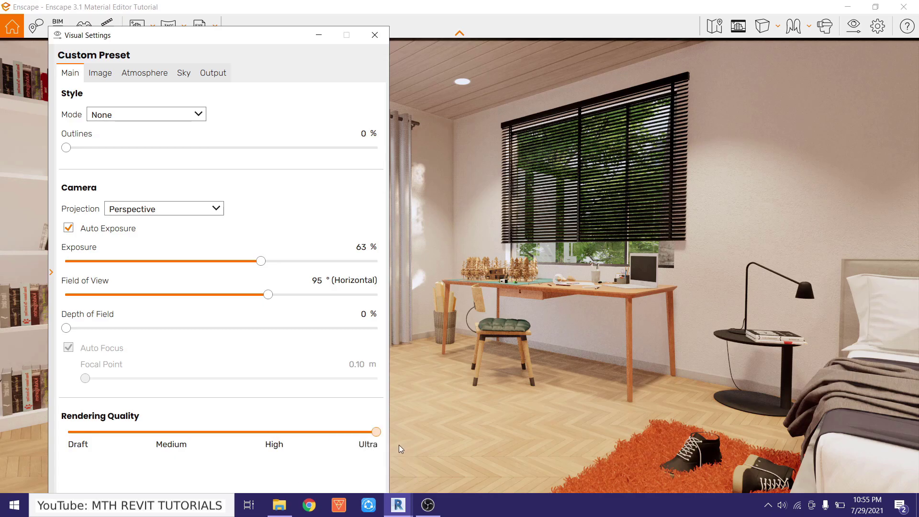
pyautogui.click(213, 77)
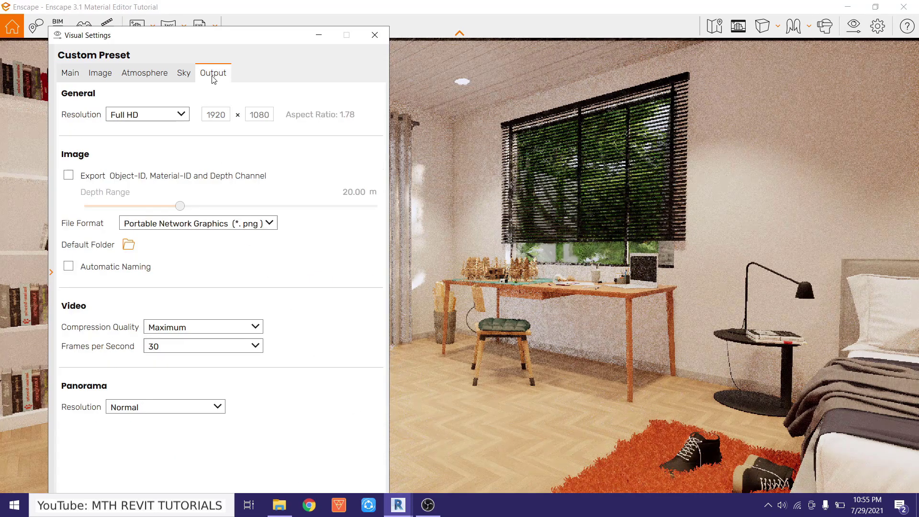
pyautogui.click(152, 114)
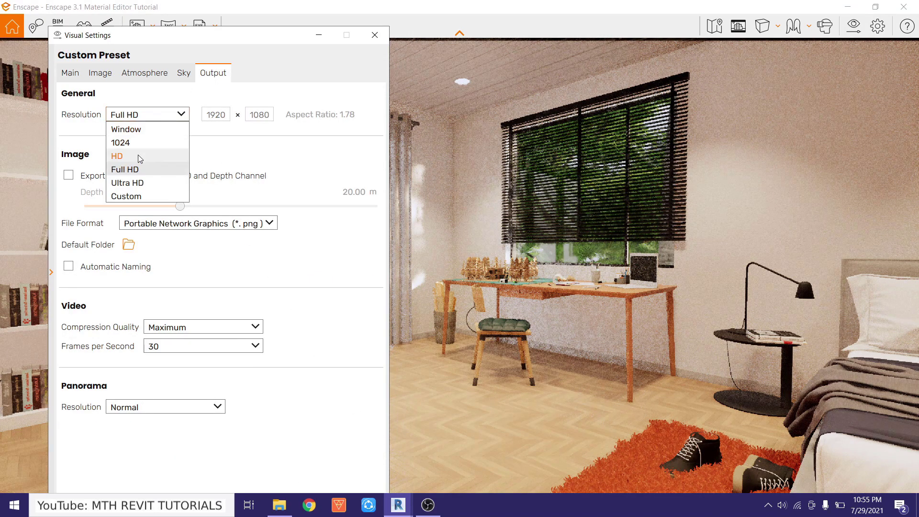
pyautogui.click(133, 184)
pyautogui.click(152, 114)
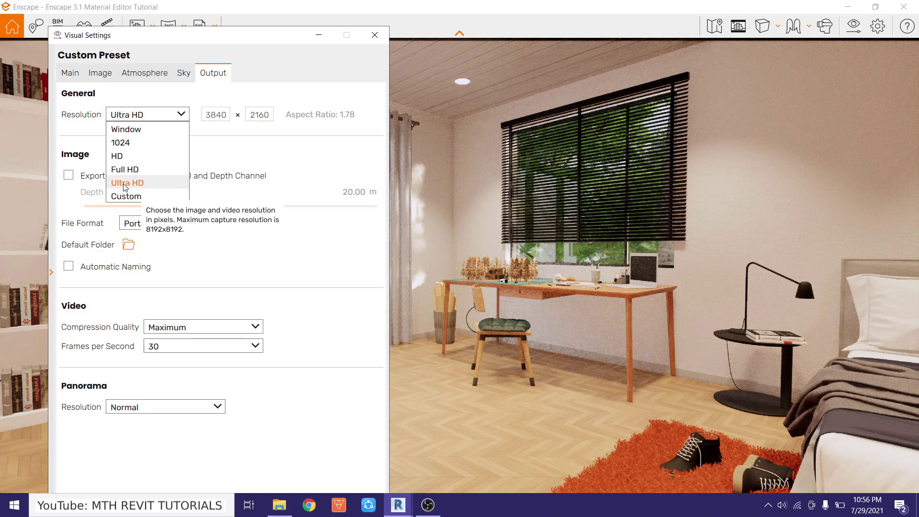
pyautogui.click(132, 185)
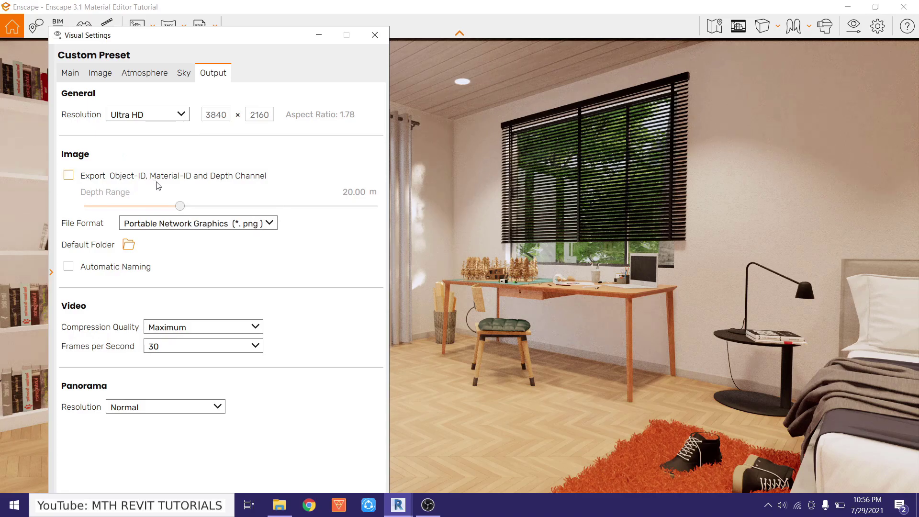
pyautogui.click(159, 228)
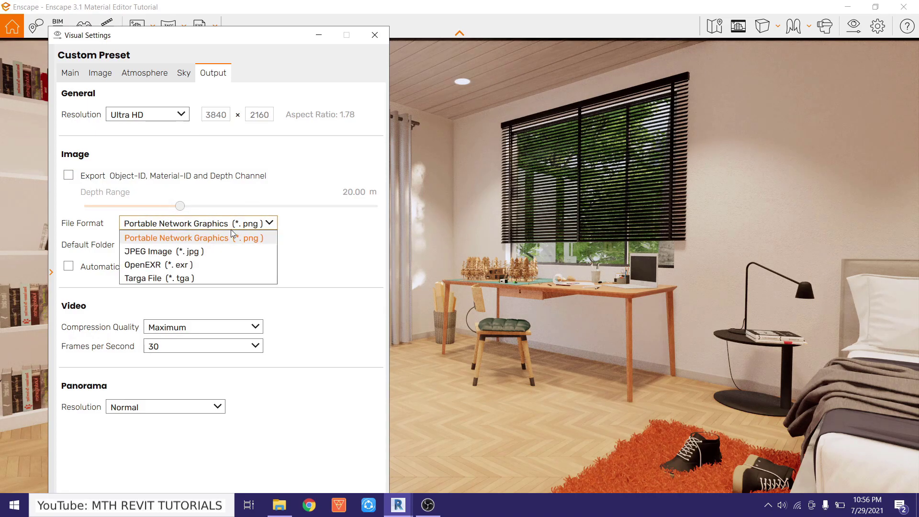
pyautogui.click(220, 253)
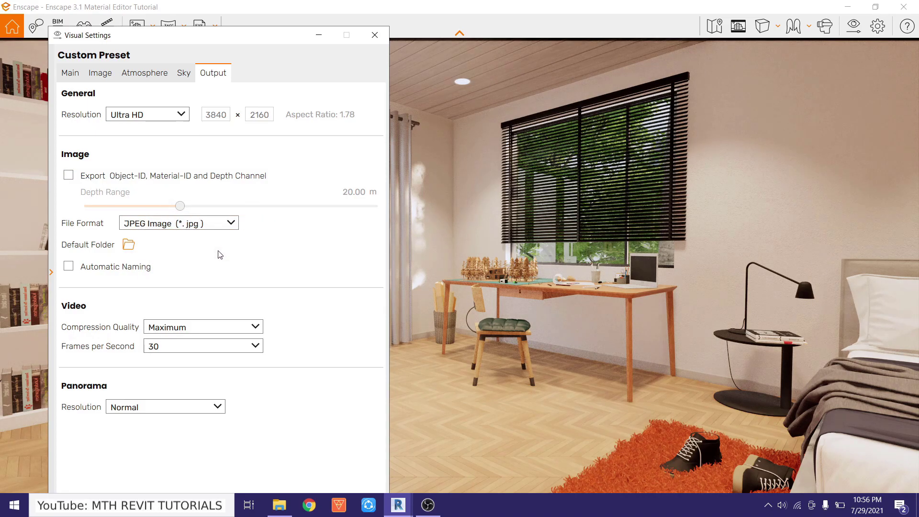
pyautogui.click(453, 289)
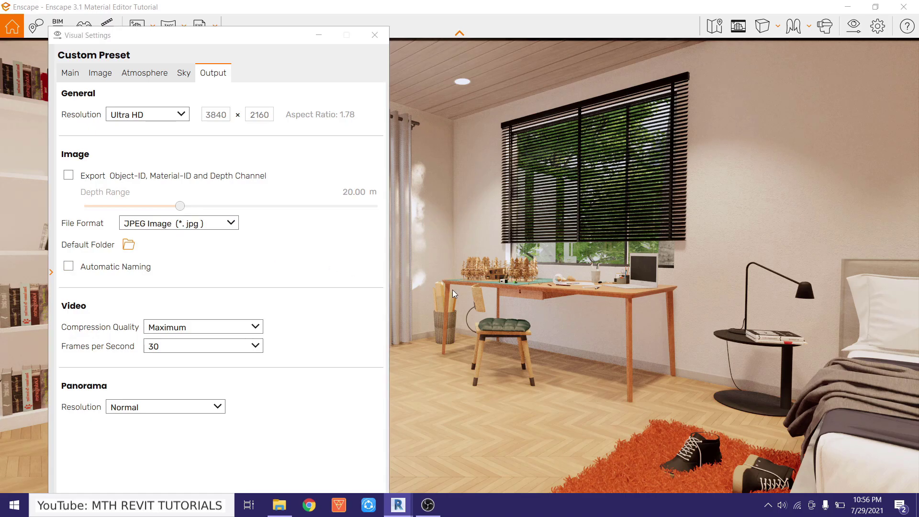
# Save the current bedroom view as a JPEG screenshot named 'View 01'
pyautogui.press('F11')
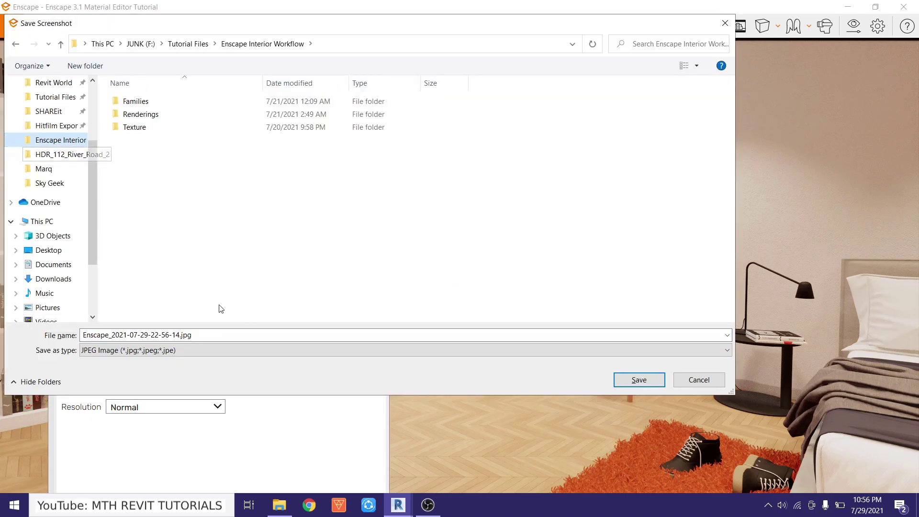
pyautogui.tripleClick(236, 336)
pyautogui.press('BackSpace')
pyautogui.write('View 01')
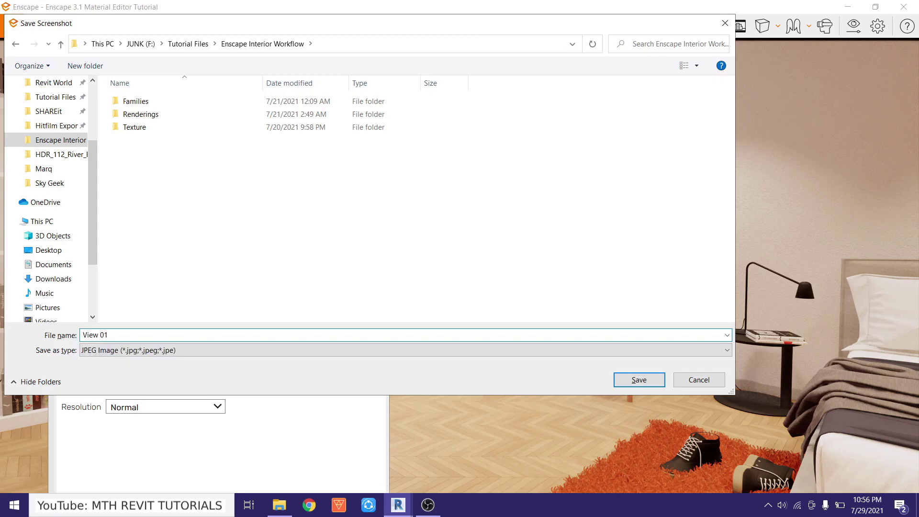
pyautogui.click(634, 379)
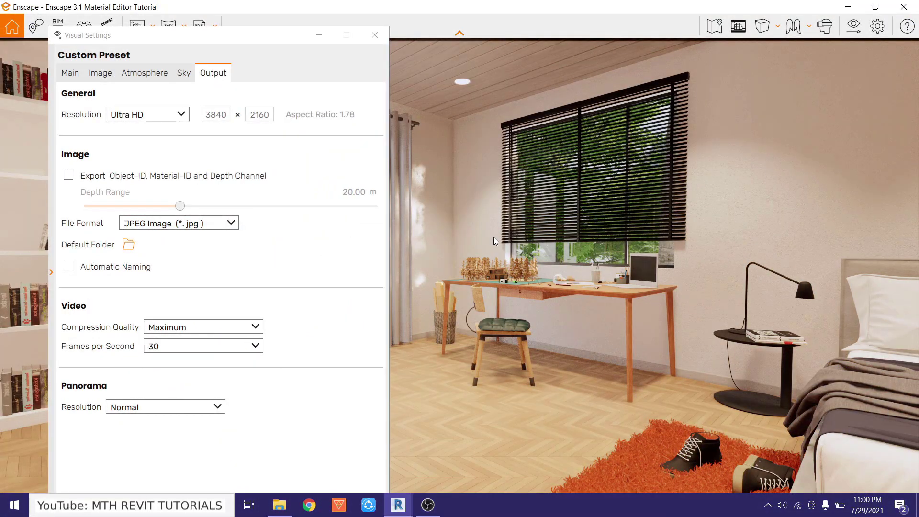
# Open View 01.jpg in Picasa and zoom in on the desk, lamp, bed, window and curtain
pyautogui.click(279, 505)
pyautogui.doubleClick(150, 134)
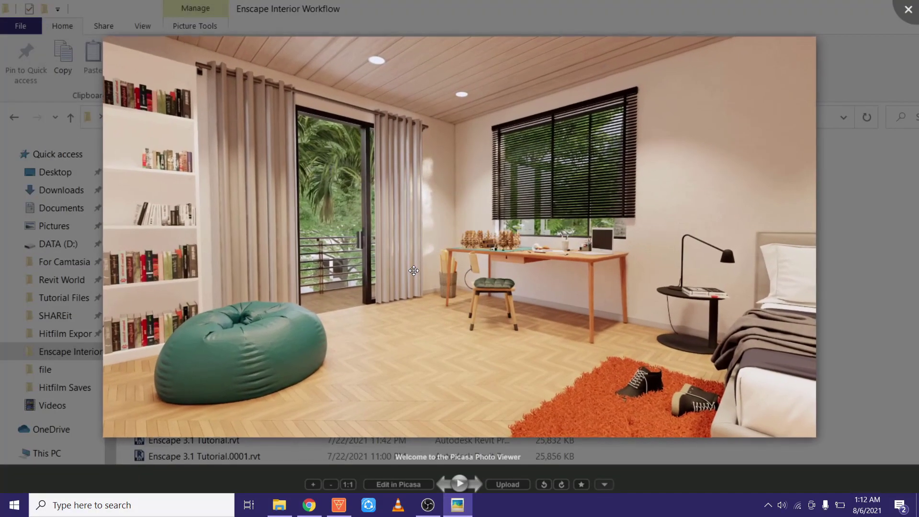
pyautogui.scroll(5, 413, 271)
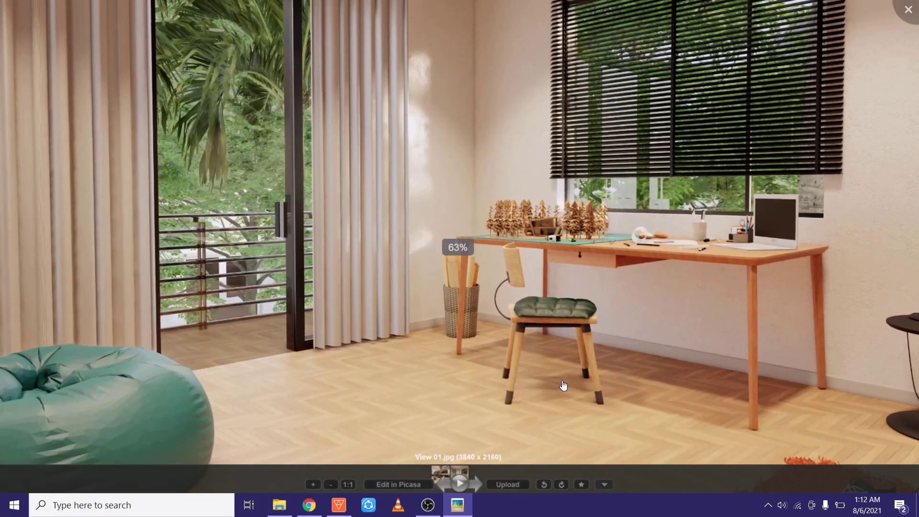
pyautogui.moveTo(563, 385); pyautogui.dragTo(429, 361)
pyautogui.scroll(3, 589, 349)
pyautogui.moveTo(671, 375); pyautogui.dragTo(488, 313)
pyautogui.scroll(-5, 433, 254)
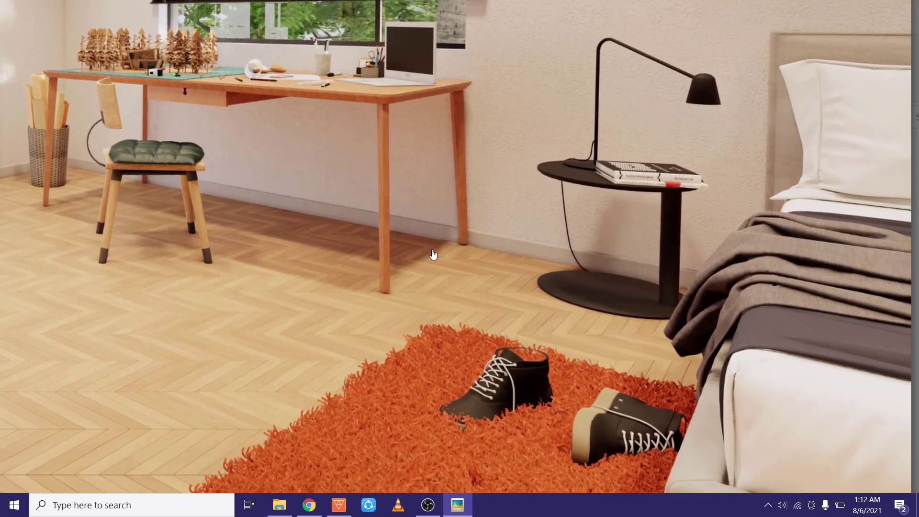
pyautogui.scroll(5, 356, 372)
pyautogui.scroll(-2, 356, 373)
pyautogui.moveTo(322, 317); pyautogui.dragTo(592, 474)
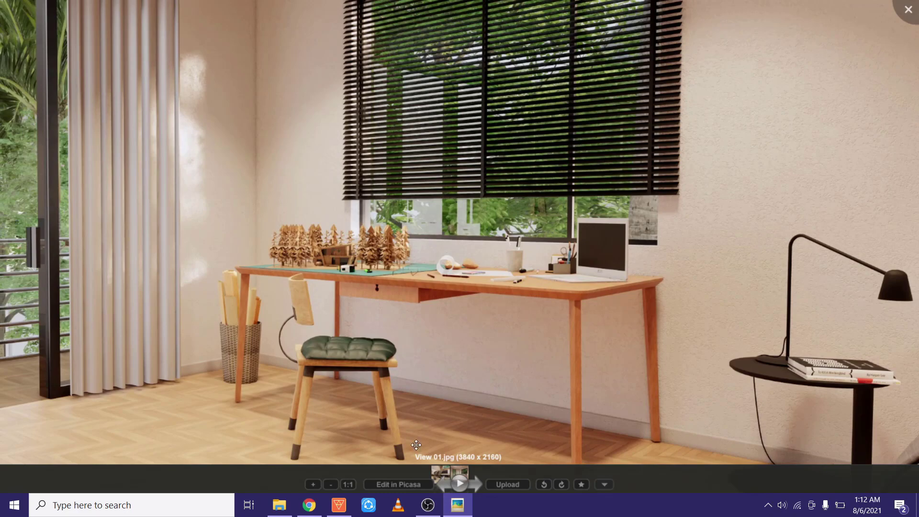
pyautogui.scroll(-3, 394, 349)
pyautogui.scroll(6, 553, 377)
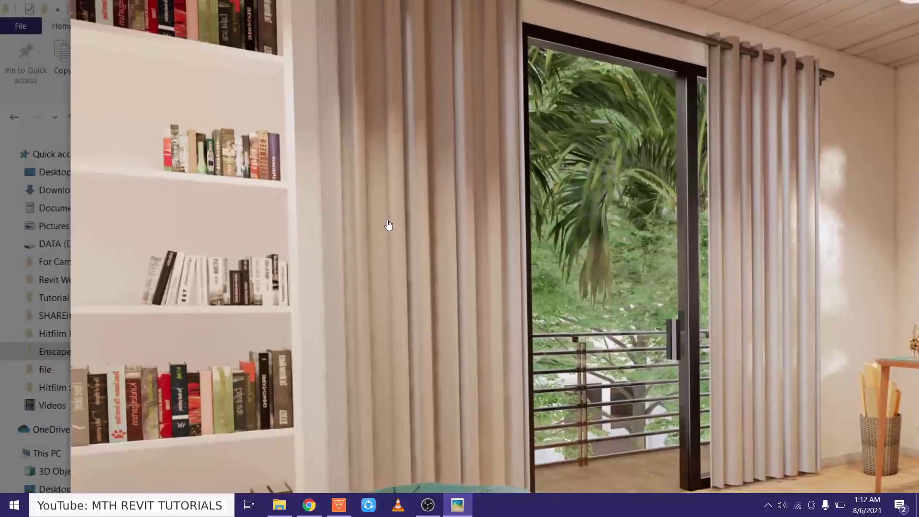
# Zoom out to the full bedroom render and recentre it slightly up-left
pyautogui.scroll(-5, 388, 225)
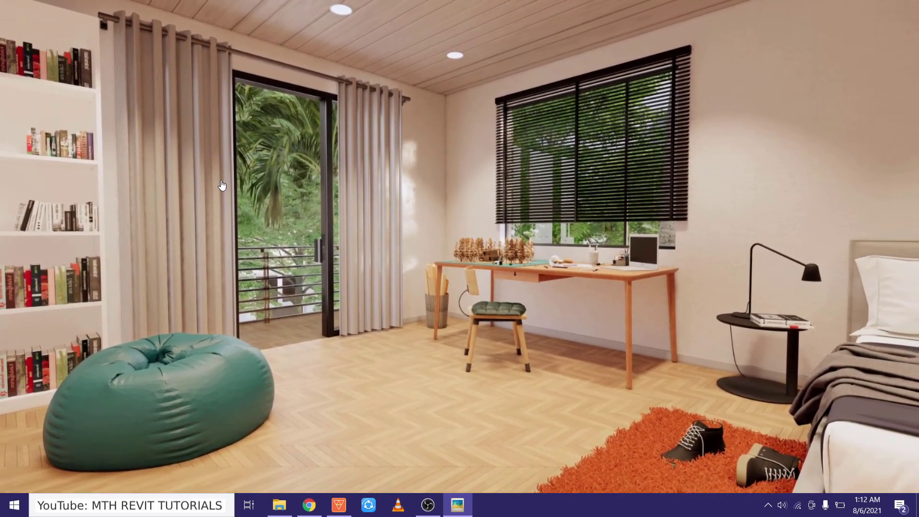
pyautogui.moveTo(222, 185); pyautogui.dragTo(210, 165)
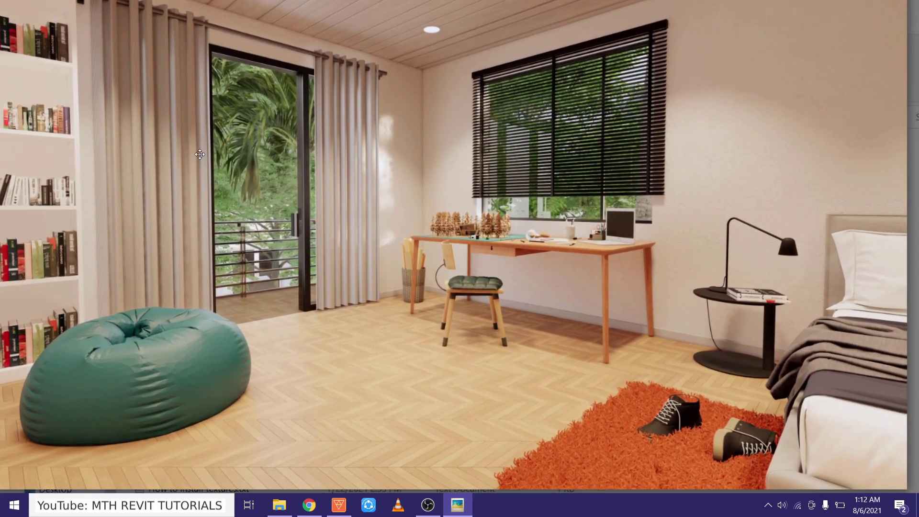